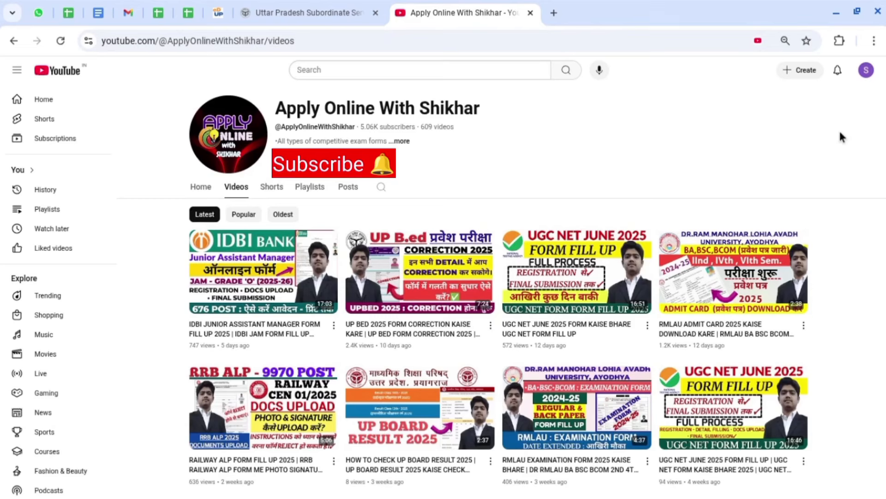
# Step: Switch to the UPSSSC website, open Candidate Registration, and choose to apply for the Preliminary Eligibility Test (PET), advertisement 01-Exam/2025
pyautogui.click(283, 12)
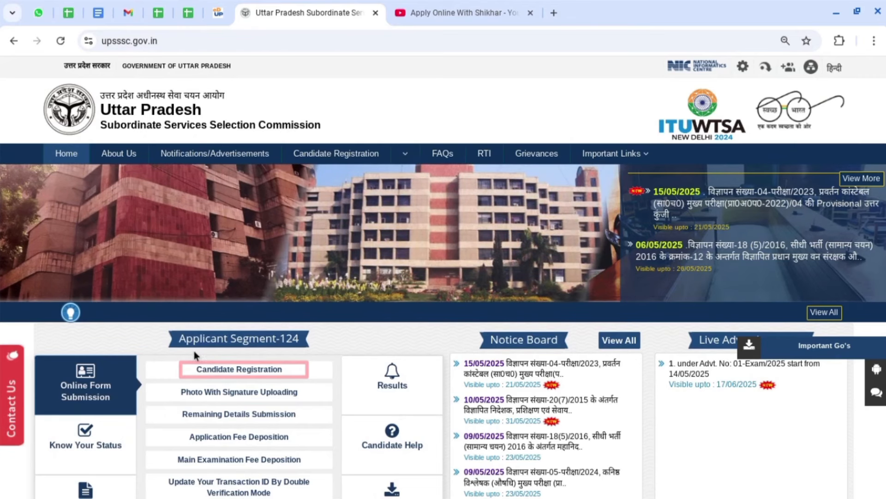
pyautogui.click(267, 372)
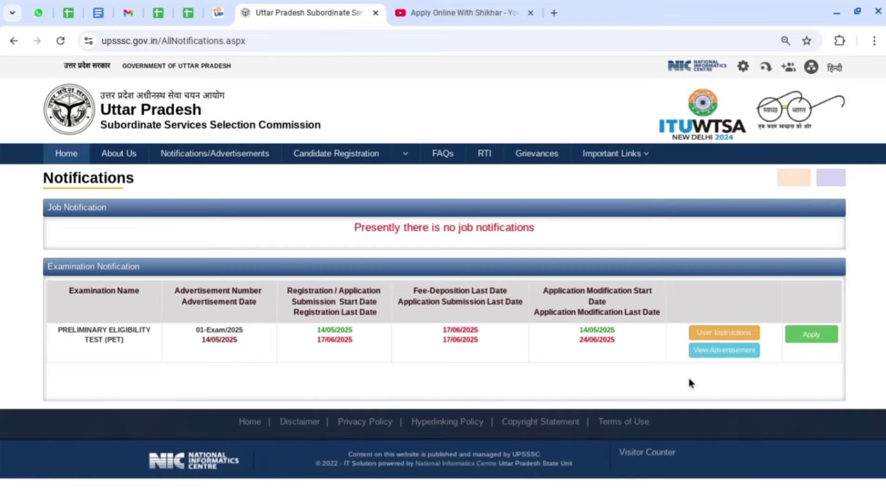
pyautogui.click(807, 341)
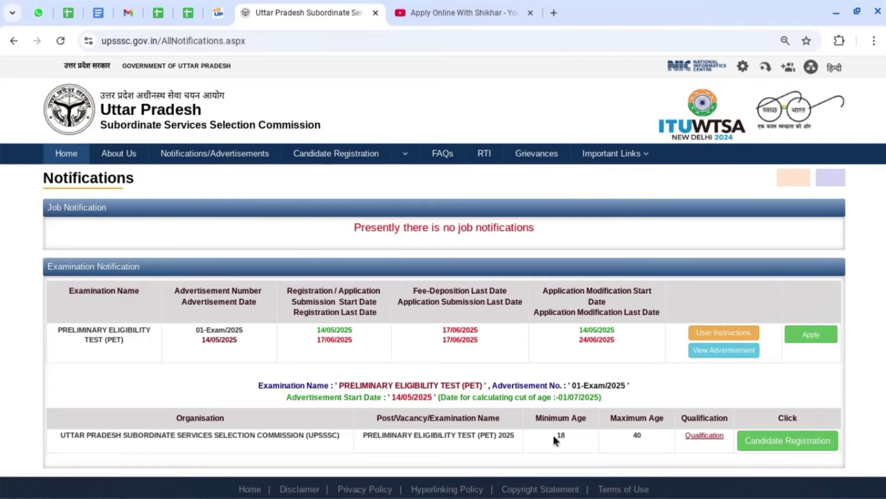
# Step: View the PET 2025 qualification details, return to the notifications page, and start the candidate registration
pyautogui.click(705, 436)
pyautogui.hotkey('ctrl', 'shift', 'Tab')
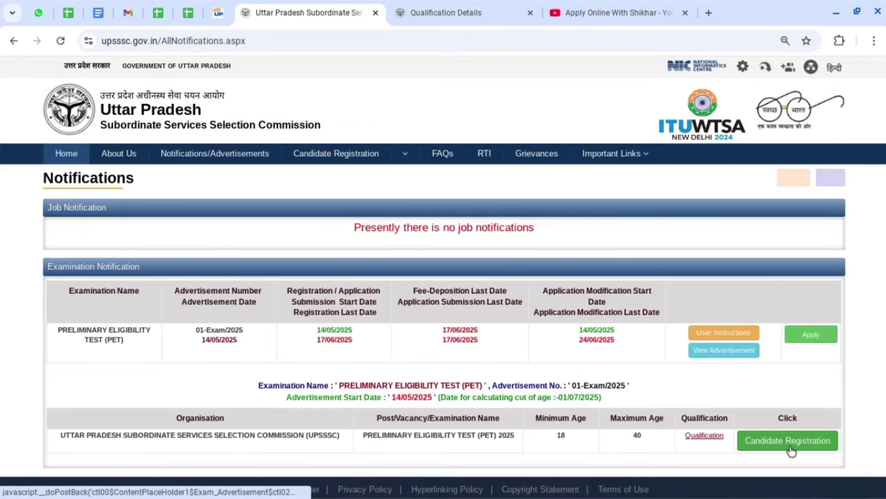
pyautogui.click(805, 446)
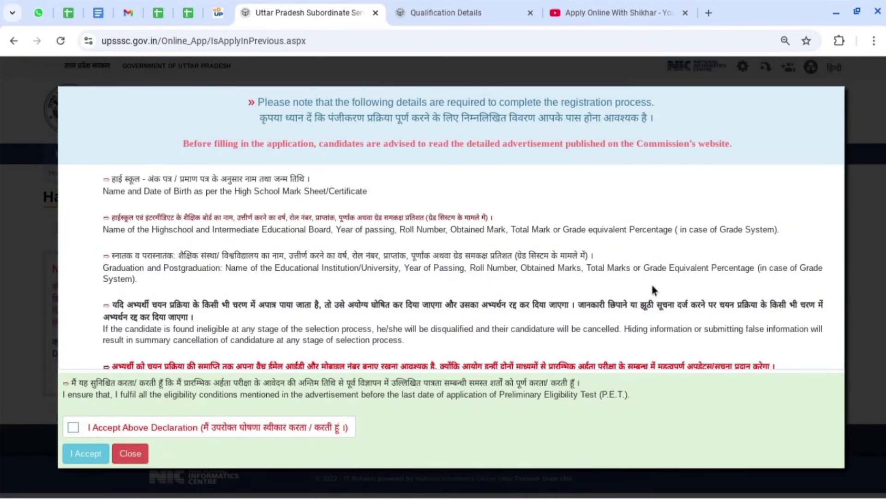
# Step: Review the registration requirements and accept the eligibility declaration
pyautogui.scroll(-1, 289, 235)
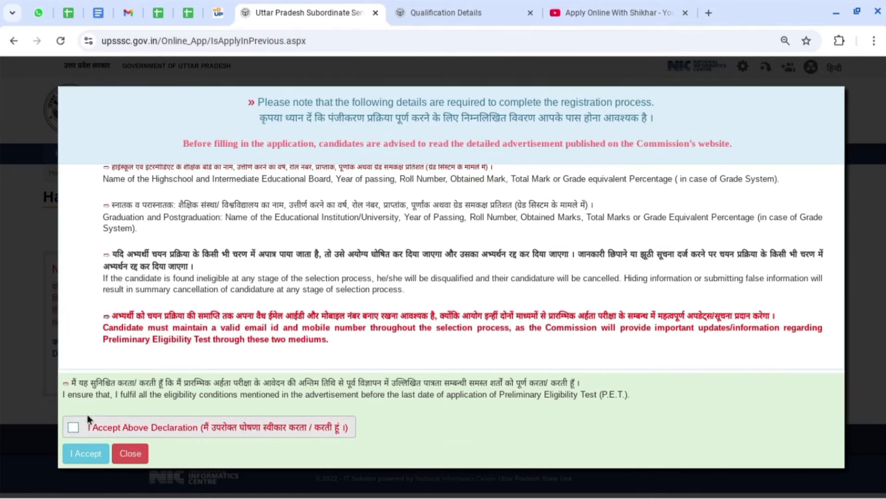
pyautogui.click(75, 429)
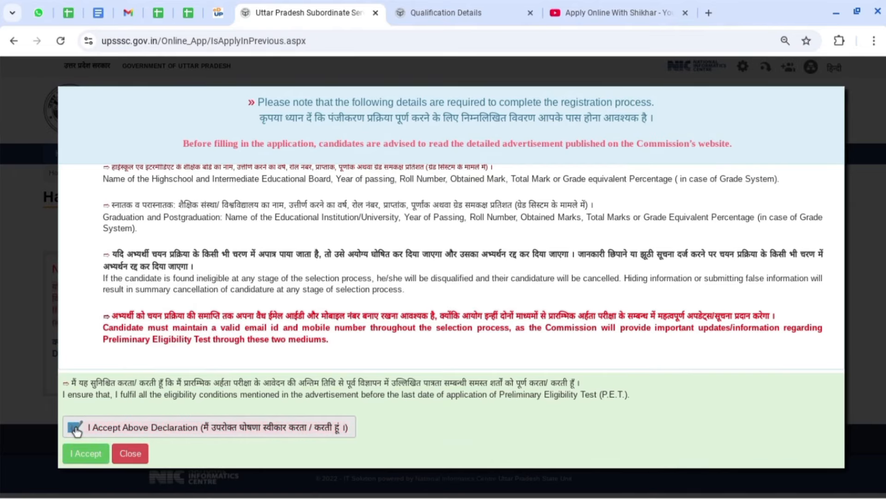
pyautogui.click(90, 456)
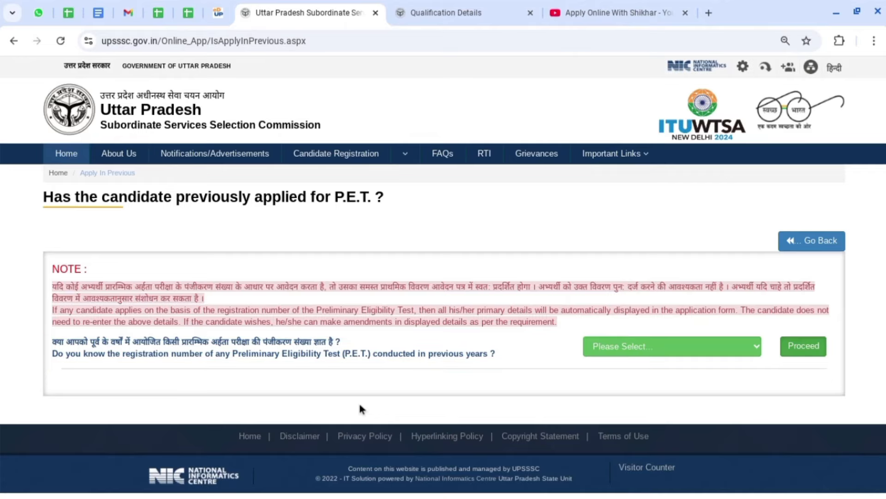
# Step: Answer Yes to knowing a previous P.E.T. registration number and proceed to the registration number entry
pyautogui.click(624, 355)
pyautogui.click(605, 381)
pyautogui.click(795, 352)
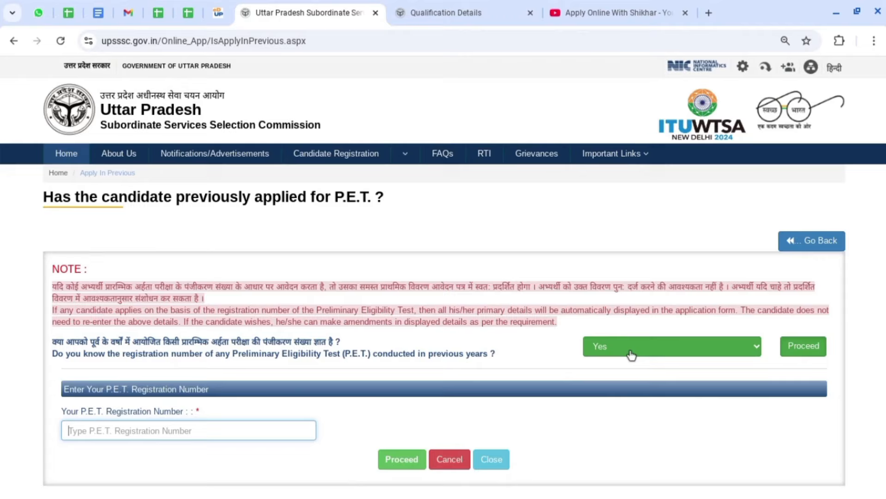
# Step: Change the answer about knowing a previous P.E.T. registration number to No and proceed
pyautogui.click(632, 354)
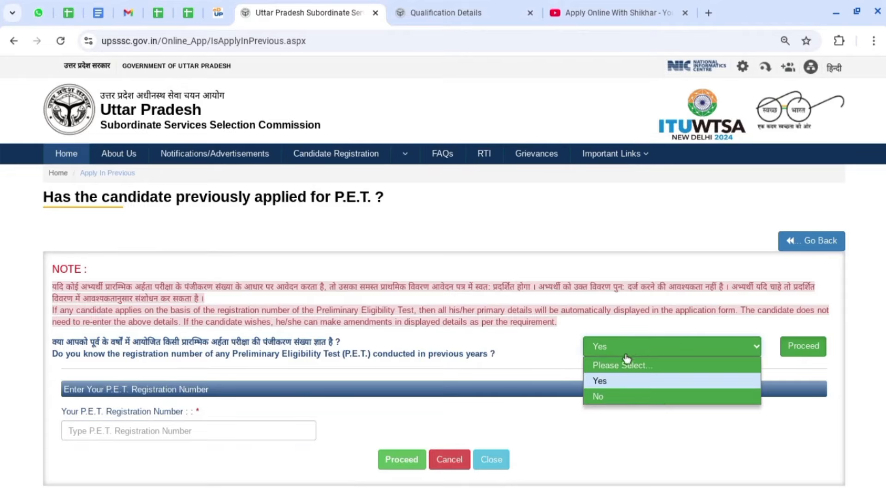
pyautogui.click(608, 397)
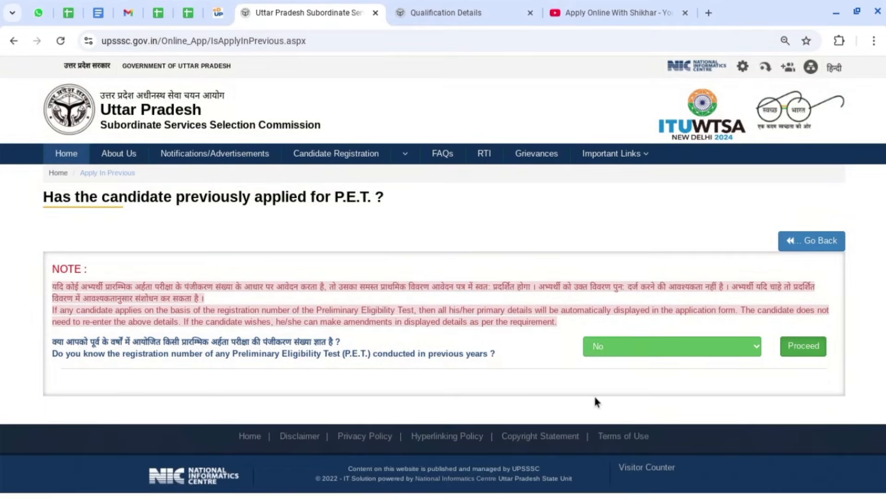
pyautogui.click(787, 350)
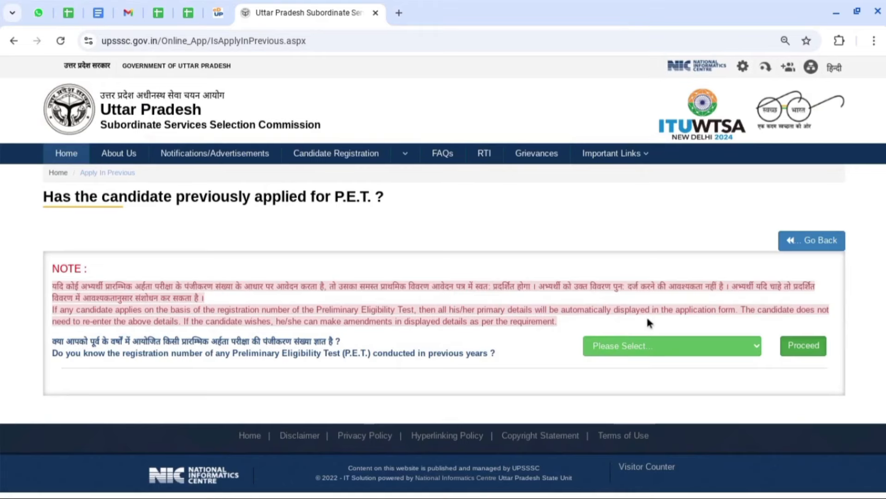
# Step: Answer Yes to knowing a previous P.E.T. registration number, enter that registration number, and load the prefilled application form
pyautogui.click(659, 346)
pyautogui.click(627, 380)
pyautogui.click(806, 347)
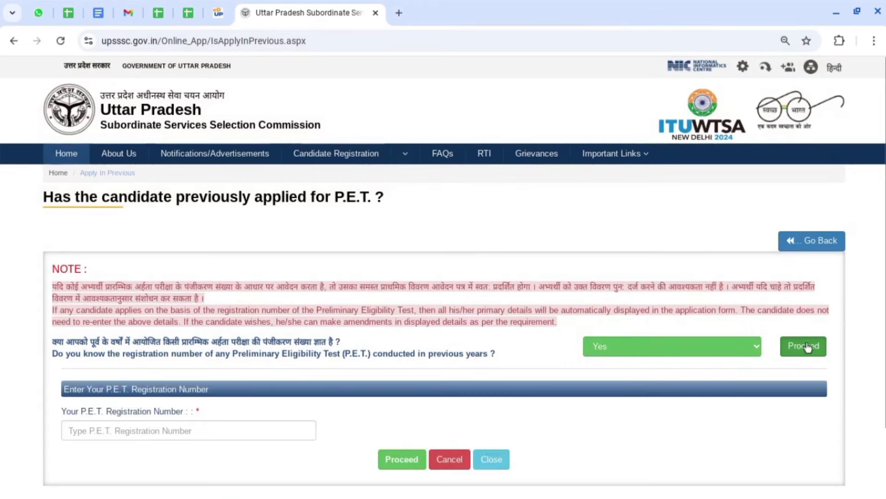
pyautogui.click(135, 431)
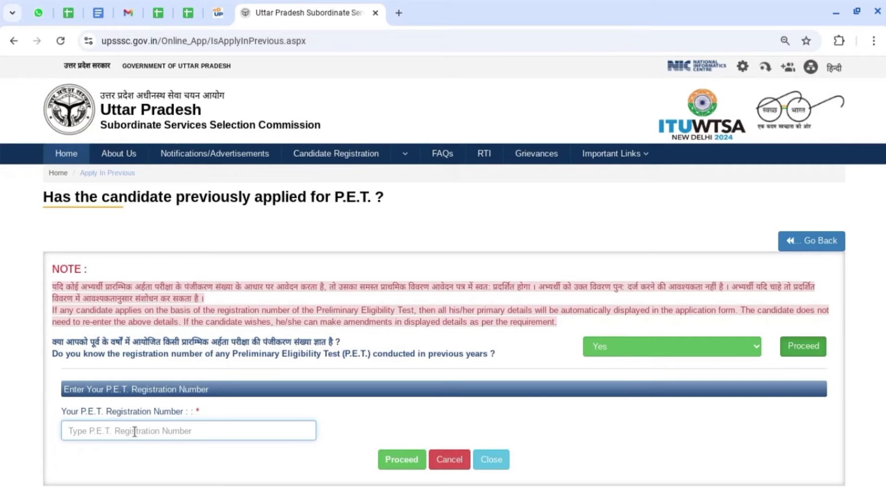
pyautogui.write('???????????')
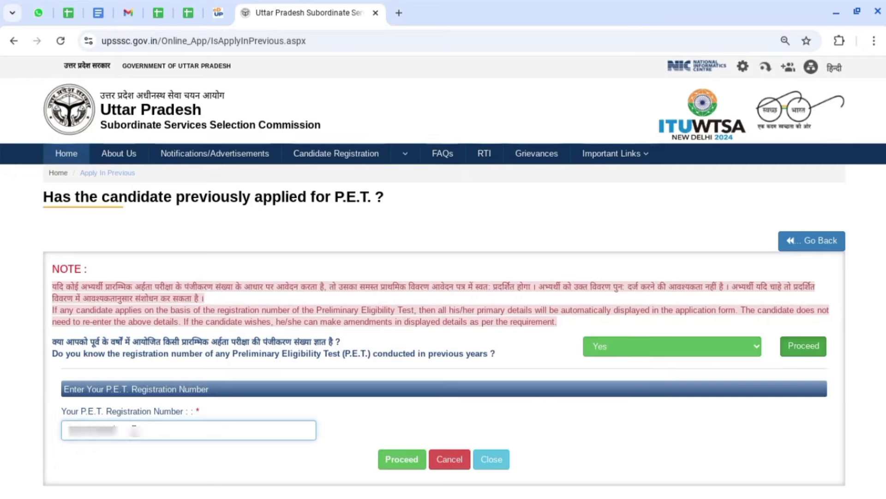
pyautogui.click(390, 466)
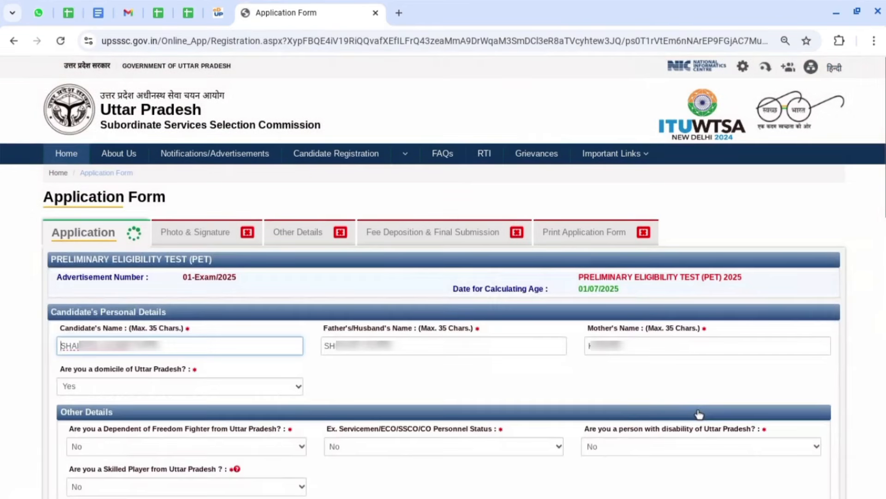
pyautogui.click(865, 309)
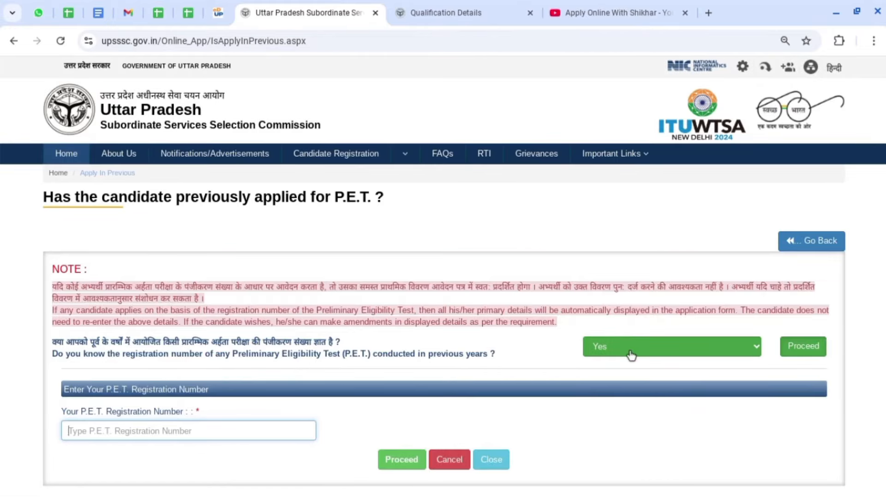
# Step: Answer No to knowing a previous P.E.T. registration number and continue to a fresh application form
pyautogui.click(629, 353)
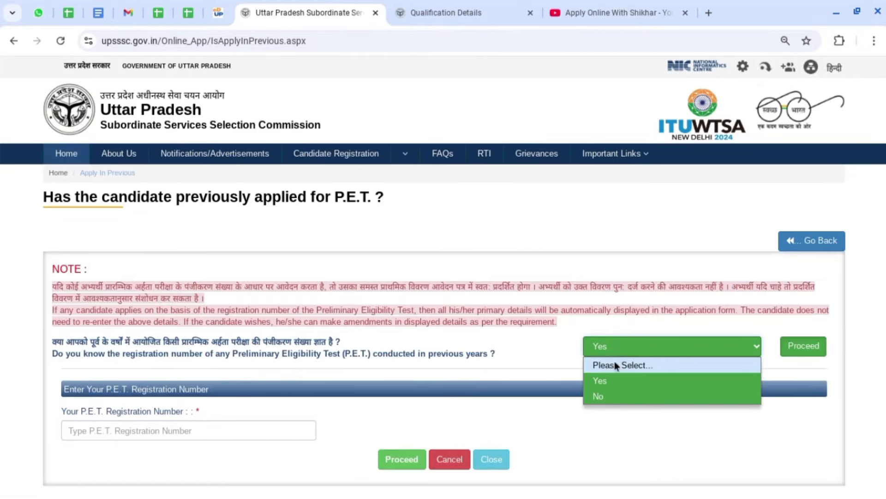
pyautogui.click(610, 379)
pyautogui.click(795, 346)
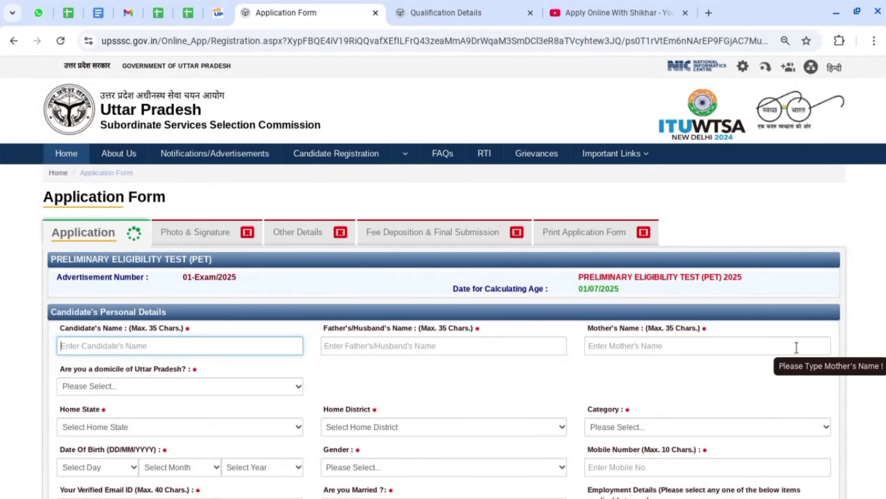
# Step: Enter the candidate's name, the father's/husband's name and the mother's name in the personal details
pyautogui.scroll(-4, 865, 236)
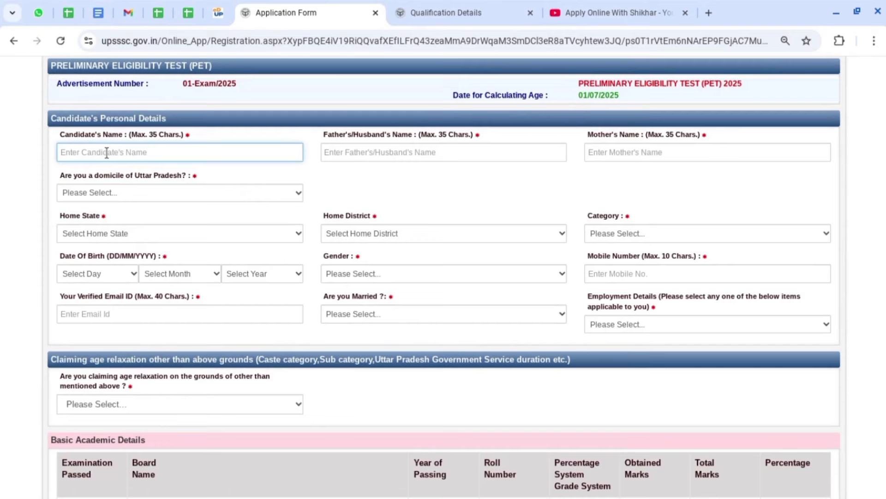
pyautogui.write('Shi')
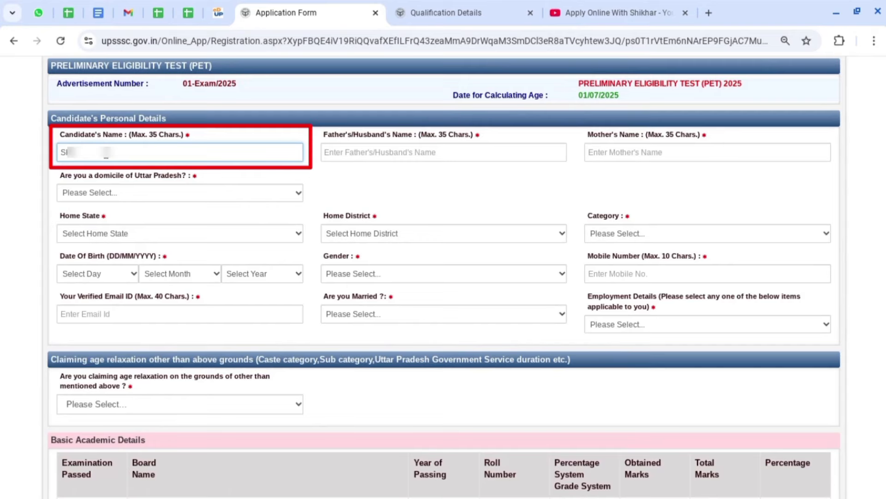
pyautogui.write('...')
pyautogui.click(370, 157)
pyautogui.write('AR')
pyautogui.click(644, 144)
pyautogui.write('SU')
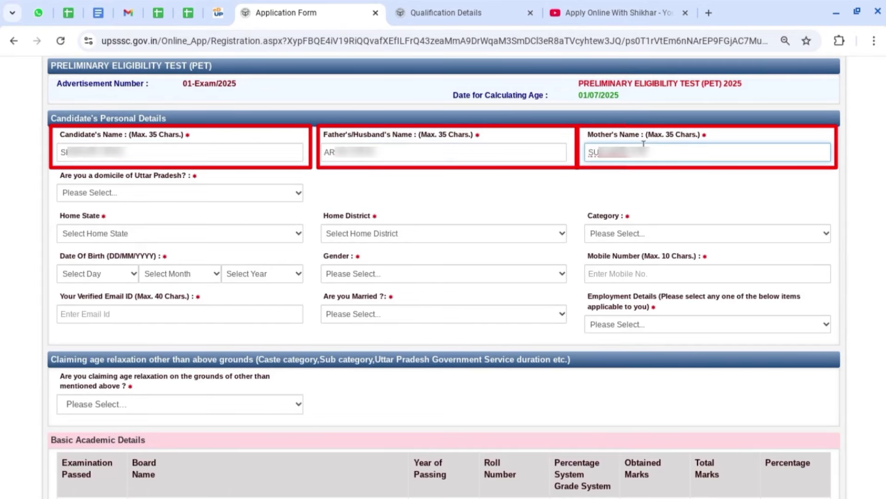
pyautogui.write('...')
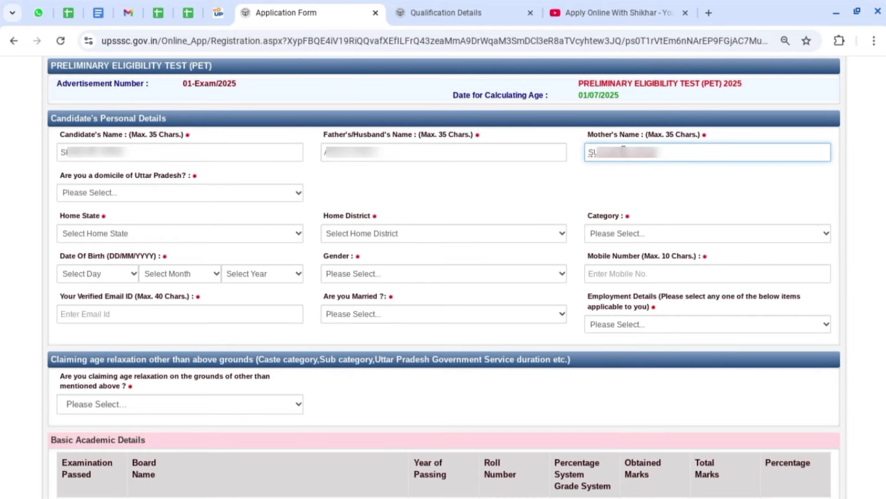
# Step: Set the Uttar Pradesh domicile to Yes, acknowledge the caste and domicile notice, and answer No to all four Other Details questions
pyautogui.click(149, 192)
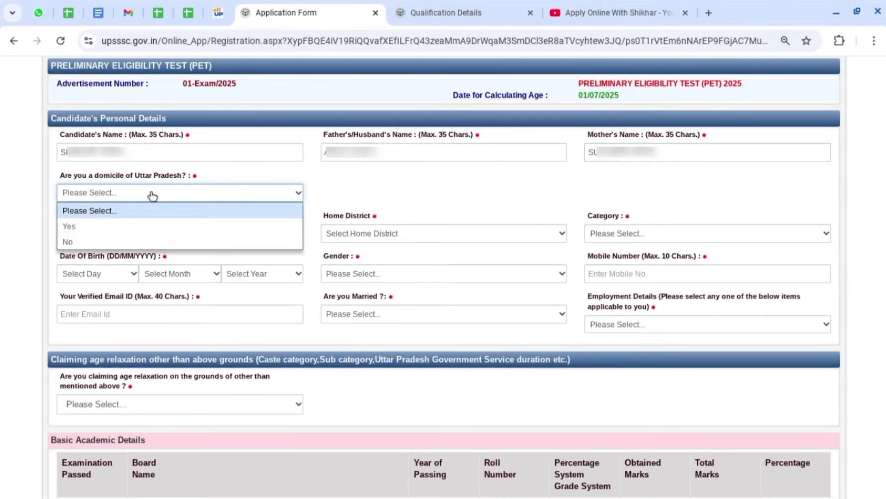
pyautogui.click(137, 225)
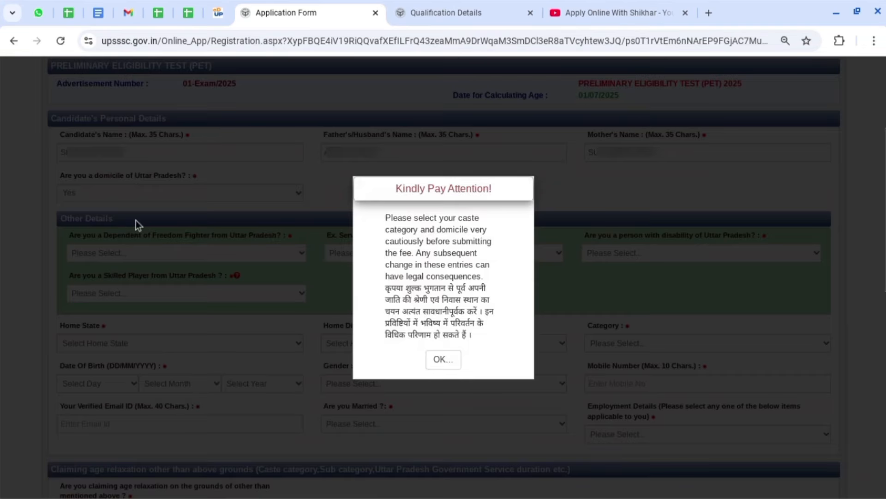
pyautogui.moveTo(388, 220); pyautogui.dragTo(489, 238)
pyautogui.click(516, 238)
pyautogui.click(446, 361)
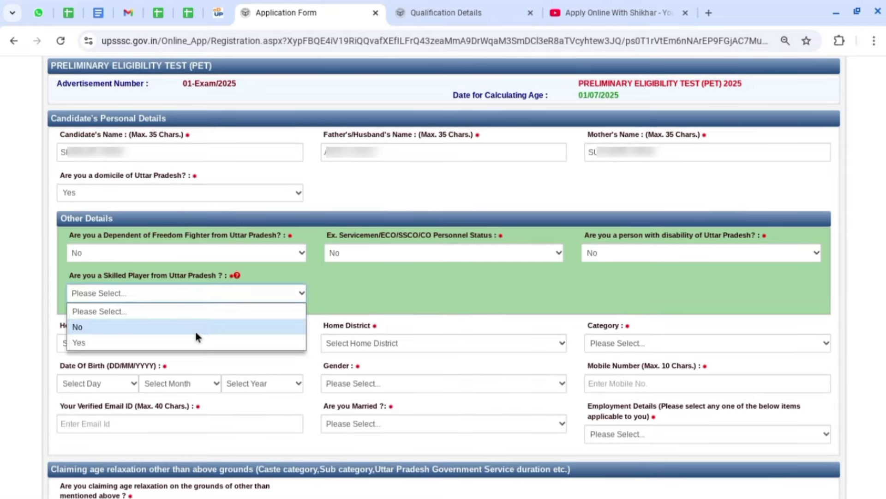
pyautogui.click(195, 328)
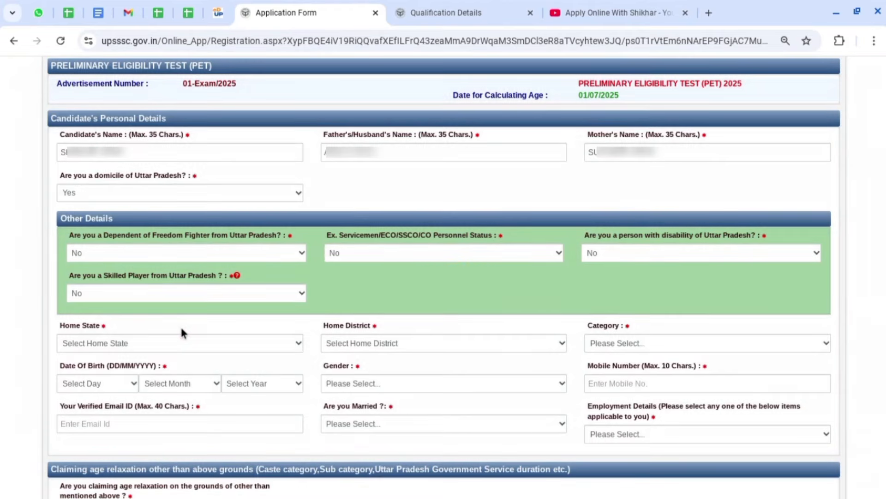
# Step: Set the home state to UTTAR PRADESH, the home district to KUSHINAGAR and the category to OBC
pyautogui.click(111, 342)
pyautogui.click(125, 375)
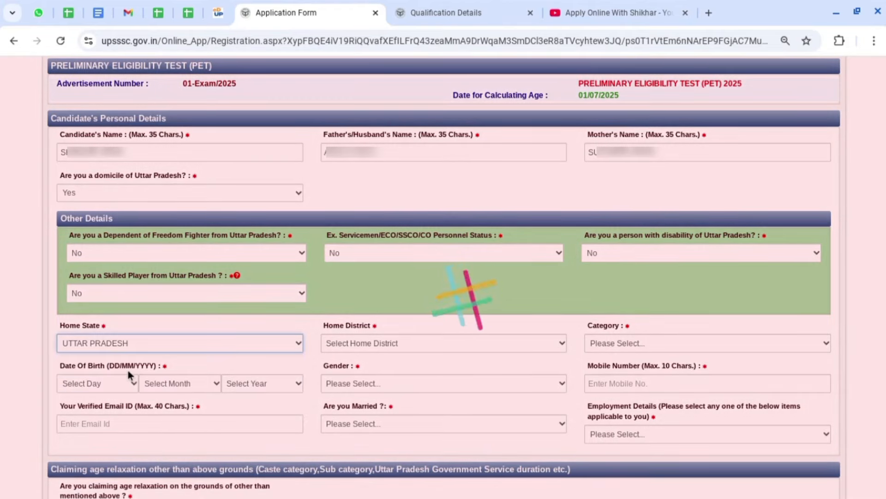
pyautogui.click(380, 346)
pyautogui.scroll(-3, 409, 235)
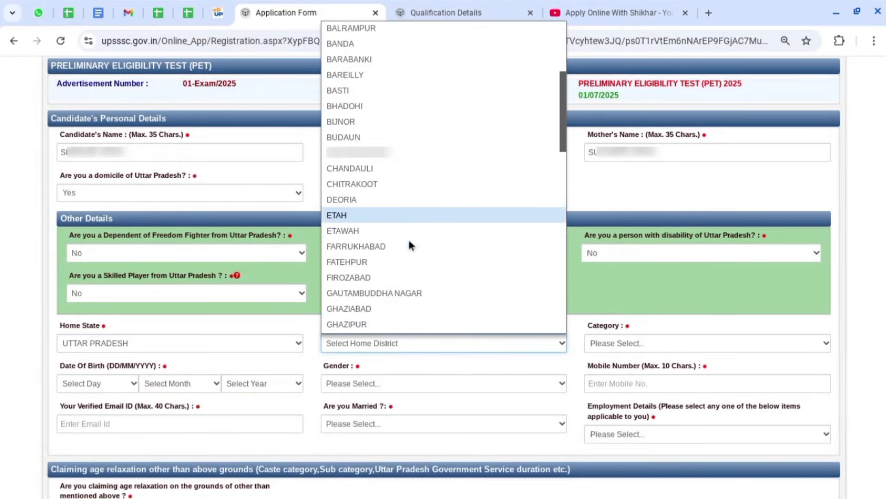
pyautogui.scroll(-6, 409, 245)
pyautogui.click(396, 271)
pyautogui.click(610, 344)
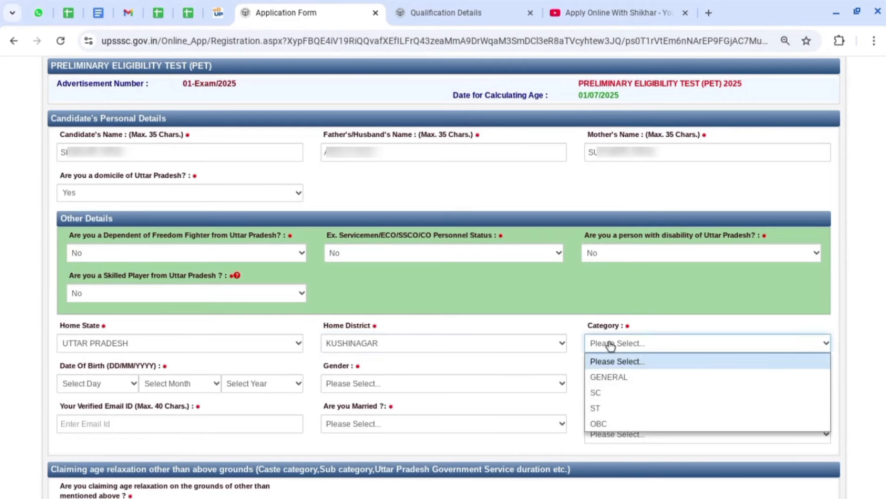
pyautogui.click(603, 424)
# Step: Fill in the candidate's date of birth and set the gender to Male
pyautogui.click(103, 384)
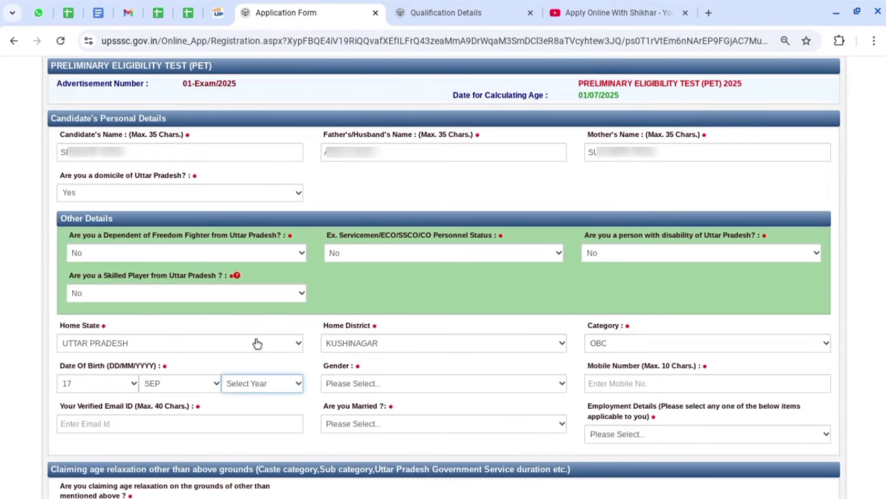
pyautogui.click(256, 342)
pyautogui.click(380, 386)
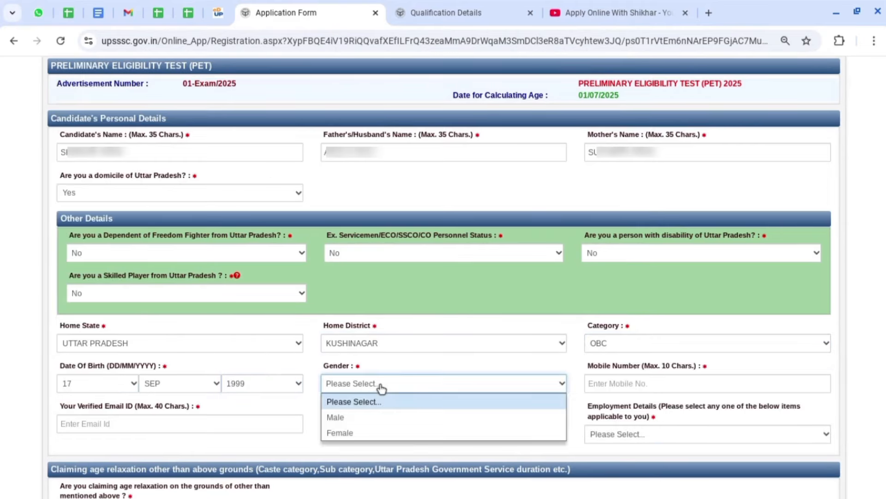
pyautogui.click(371, 418)
# Step: Enter the candidate's mobile number and verified email ID
pyautogui.click(642, 383)
pyautogui.write('82')
pyautogui.click(92, 424)
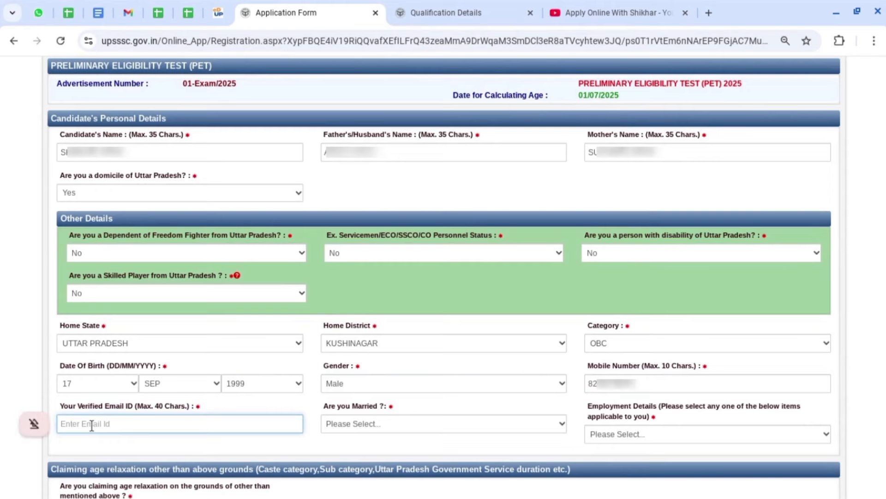
pyautogui.write('shi')
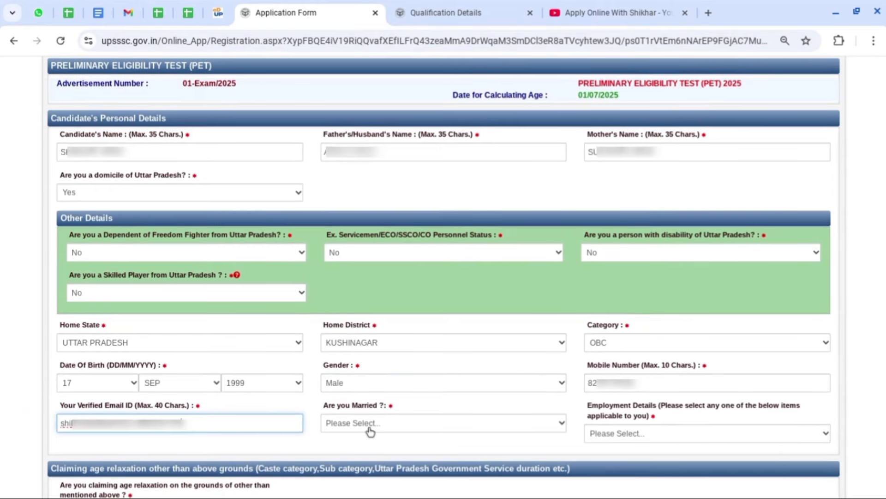
# Step: Set the marital status to No and the employment details to Not An Employee of Uttar Pradesh Government
pyautogui.click(370, 430)
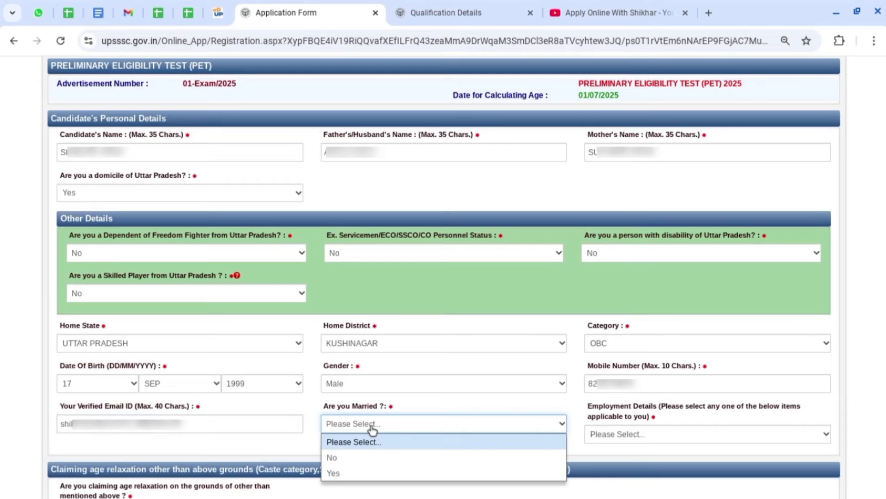
pyautogui.click(354, 459)
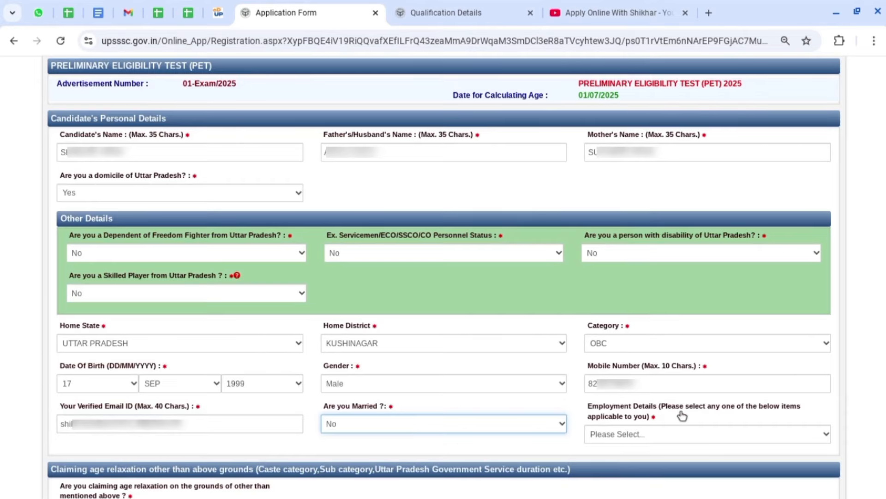
pyautogui.click(631, 437)
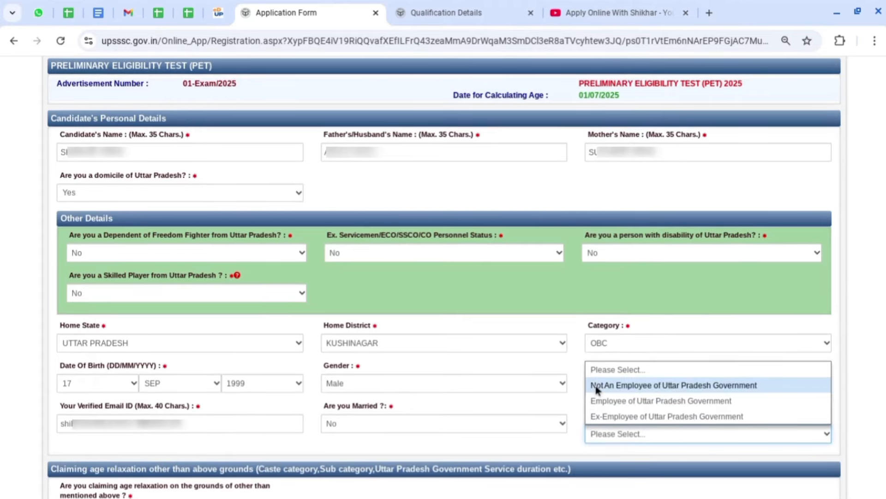
pyautogui.click(712, 390)
# Step: Check the age relaxation grounds offered for Yes, and set the age relaxation claim to No
pyautogui.scroll(-8, 870, 364)
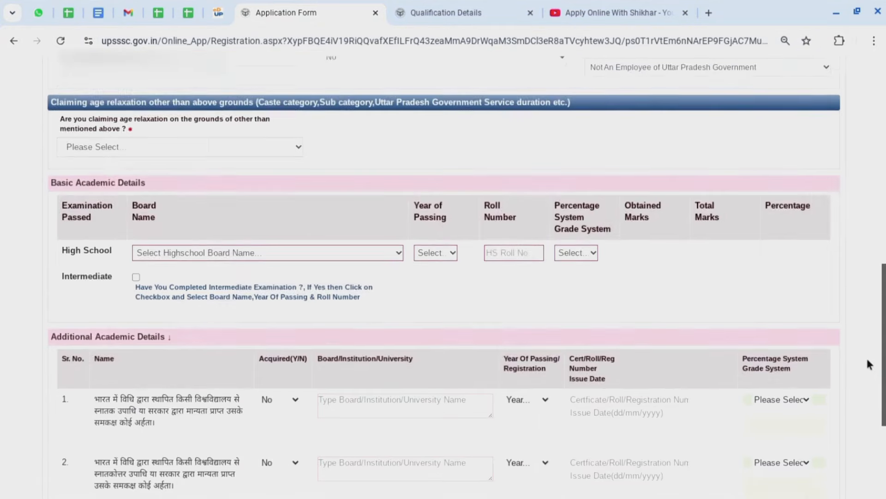
pyautogui.scroll(-1, 868, 363)
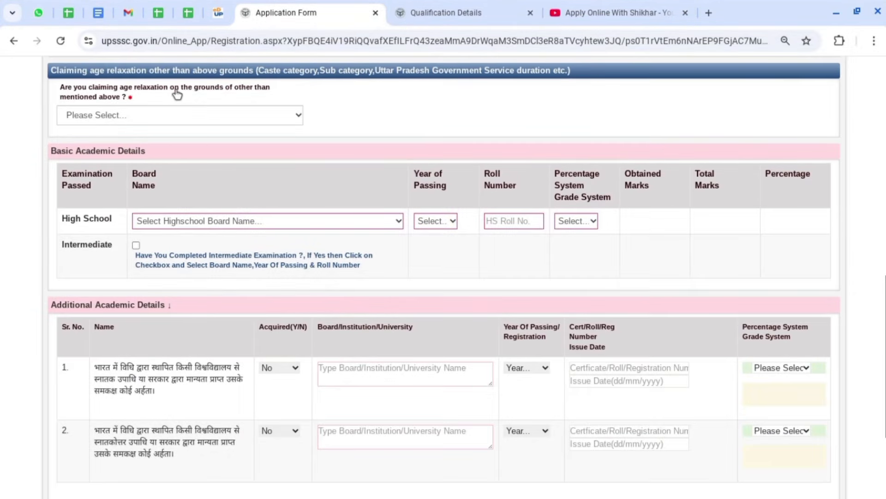
pyautogui.click(111, 118)
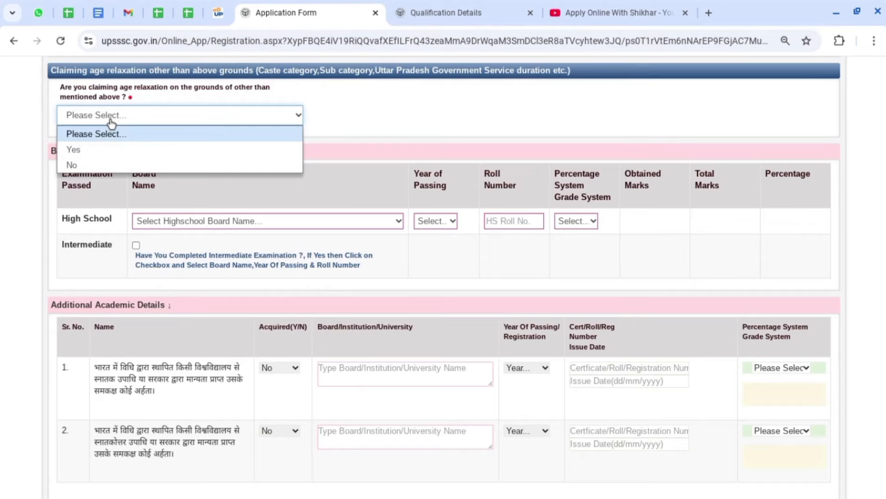
pyautogui.click(100, 149)
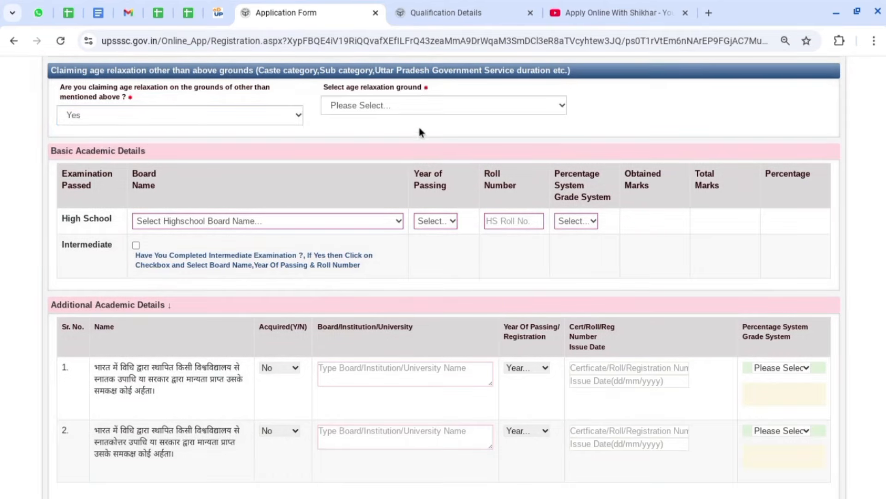
pyautogui.click(439, 107)
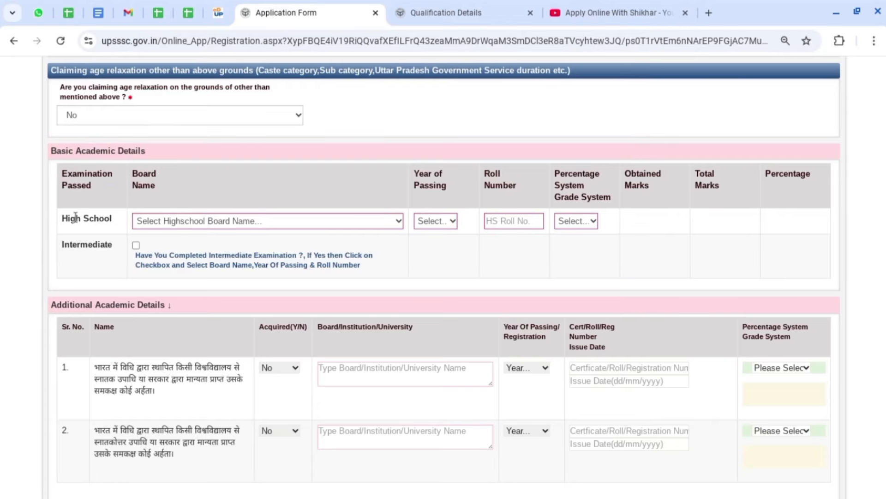
# Step: Set the High School board to UTTAR PRADESH BOARD OF HIGH SCHOOL AND INTERMEDIATE EDUCATION, the passing year to 2015, and enter the roll number
pyautogui.click(231, 223)
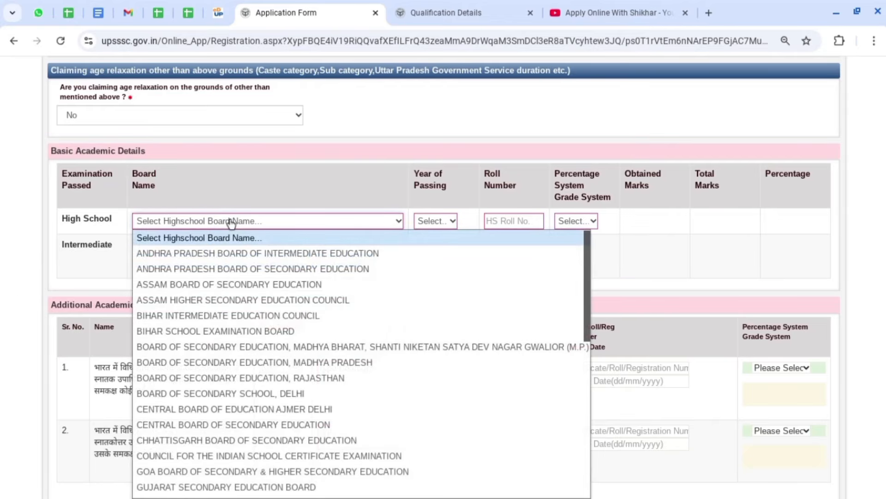
pyautogui.scroll(-10, 238, 293)
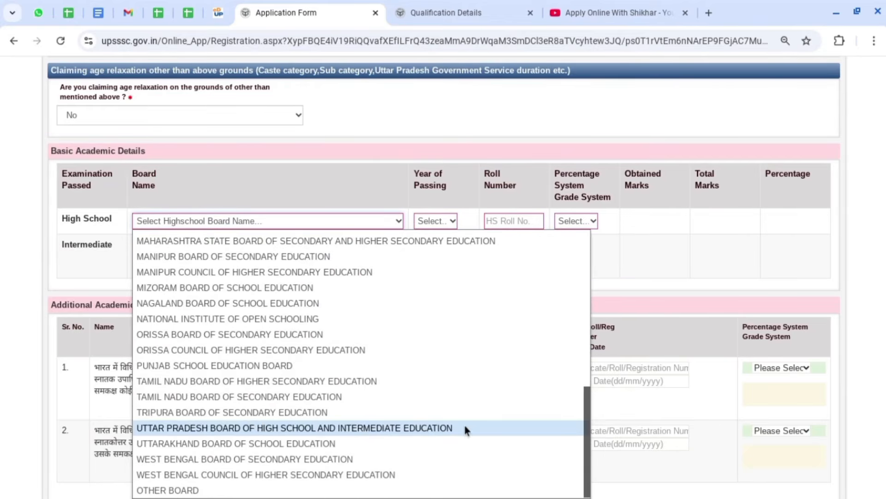
pyautogui.click(467, 431)
pyautogui.click(435, 221)
pyautogui.scroll(-10, 435, 418)
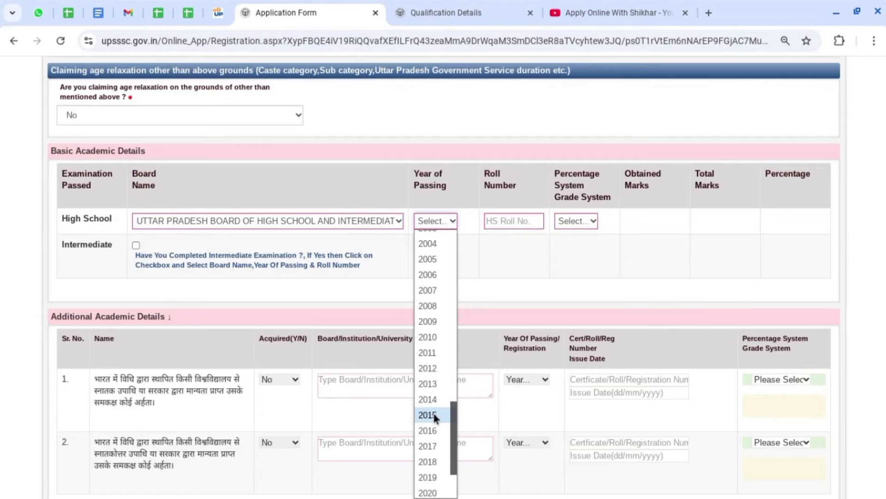
pyautogui.click(435, 415)
pyautogui.click(525, 221)
pyautogui.write('123456')
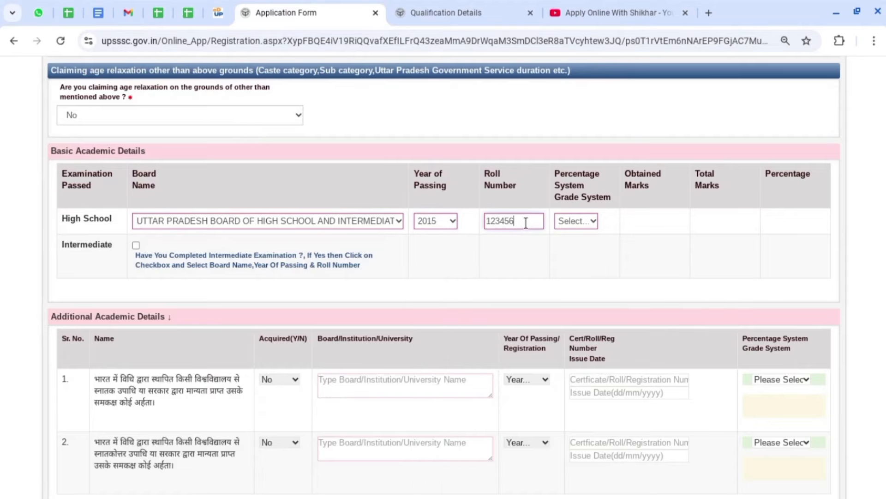
# Step: Record the High School result under the Percentage System with 550 obtained marks out of 600 total marks
pyautogui.click(576, 220)
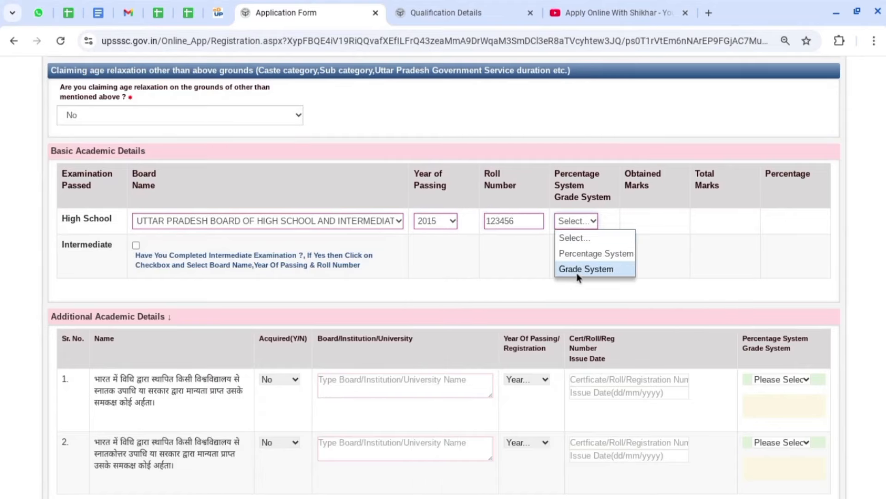
pyautogui.click(580, 252)
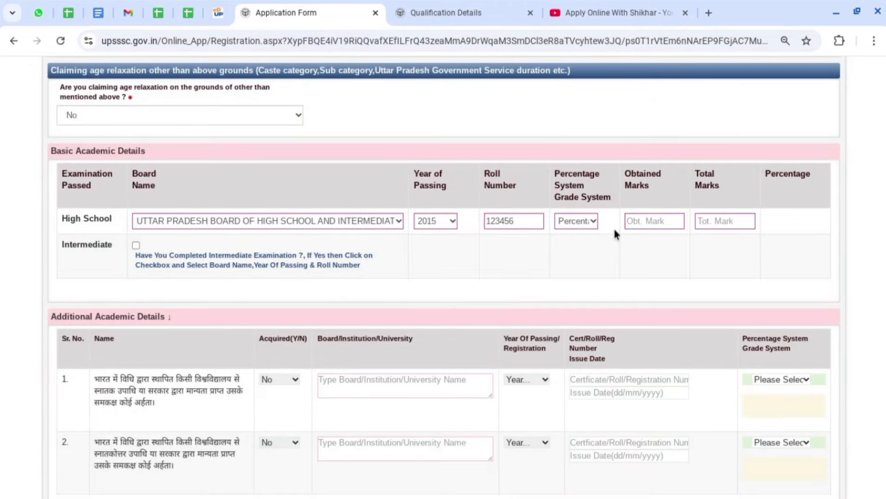
pyautogui.click(641, 220)
pyautogui.write('550')
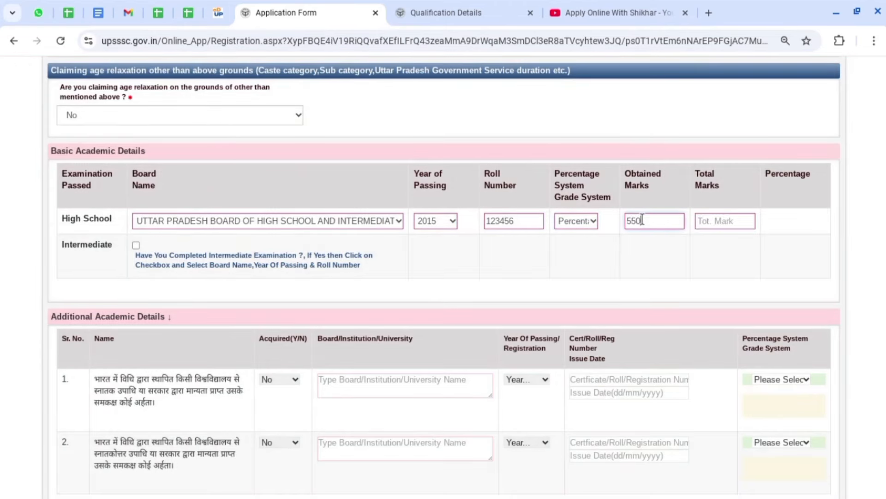
pyautogui.click(698, 223)
pyautogui.write('600')
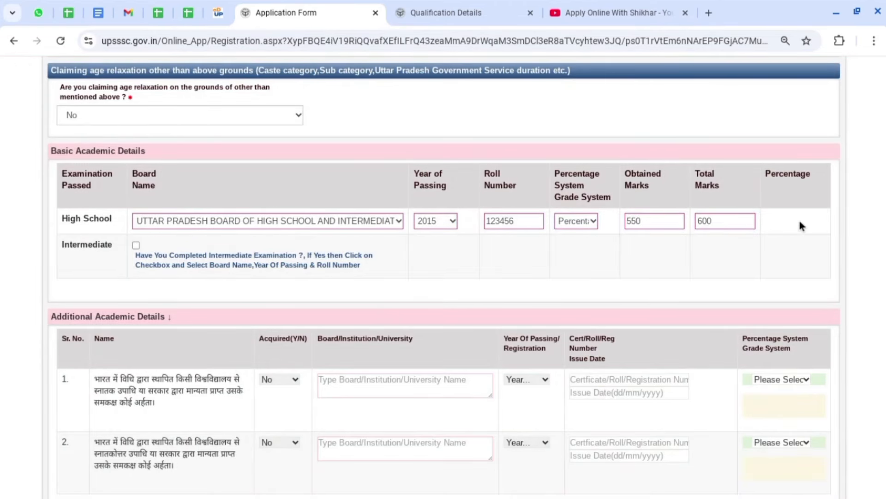
# Step: Try the Grade System for the High School result with a converted percentage of 95.00, and return it to the Percentage System
pyautogui.click(576, 221)
pyautogui.click(567, 266)
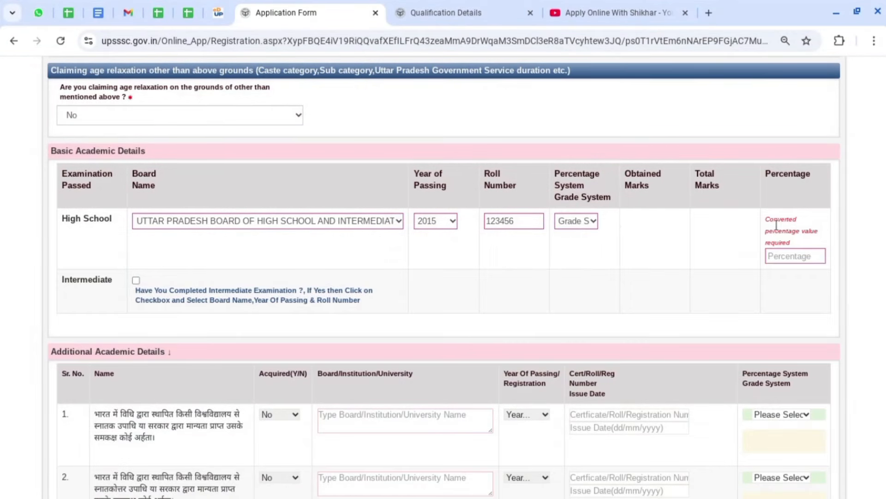
pyautogui.click(790, 256)
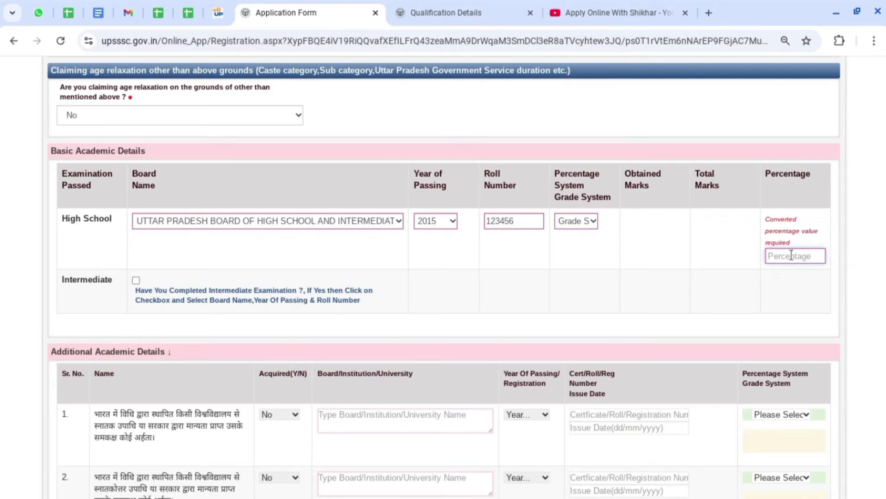
pyautogui.write('95.00')
pyautogui.click(576, 220)
pyautogui.click(563, 252)
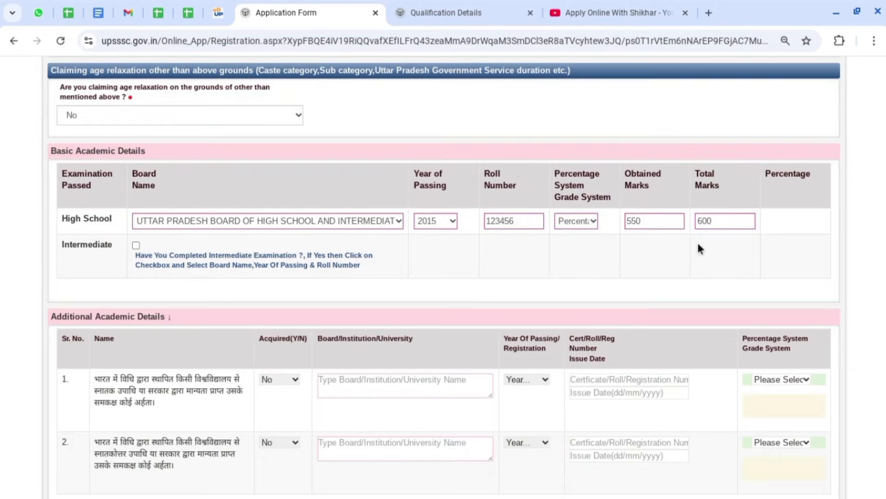
# Step: Mark Intermediate as completed with UTTAR PRADESH BOARD OF HIGH SCHOOL AND INTERMEDIATE EDUCATION, passing year 2017 and the roll number
pyautogui.click(136, 245)
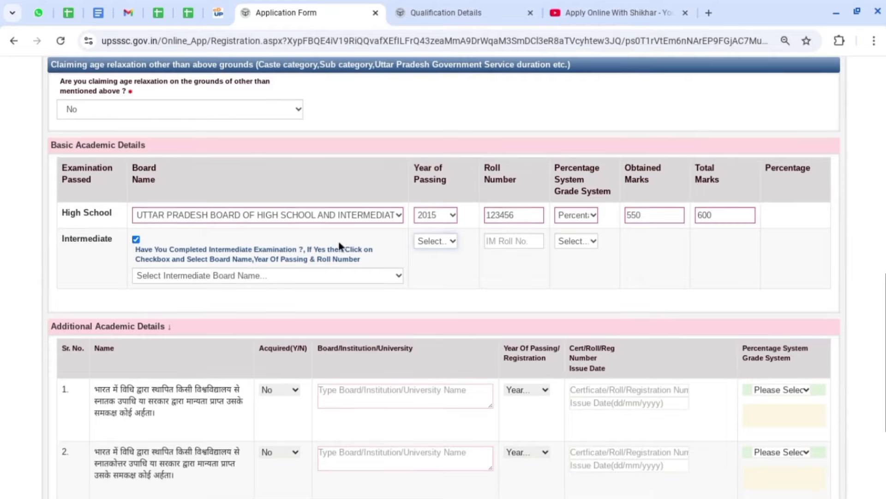
pyautogui.click(217, 276)
pyautogui.scroll(-10, 251, 233)
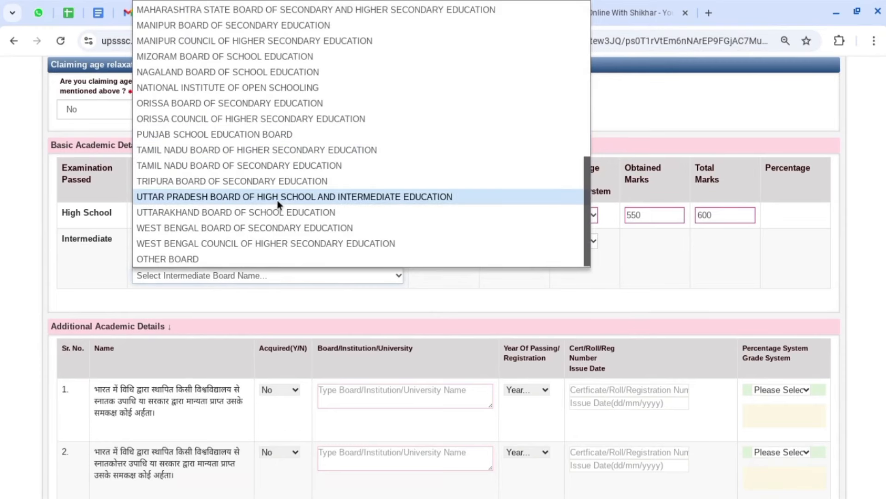
pyautogui.click(254, 199)
pyautogui.click(435, 240)
pyautogui.scroll(-5, 431, 409)
pyautogui.click(425, 456)
pyautogui.click(499, 245)
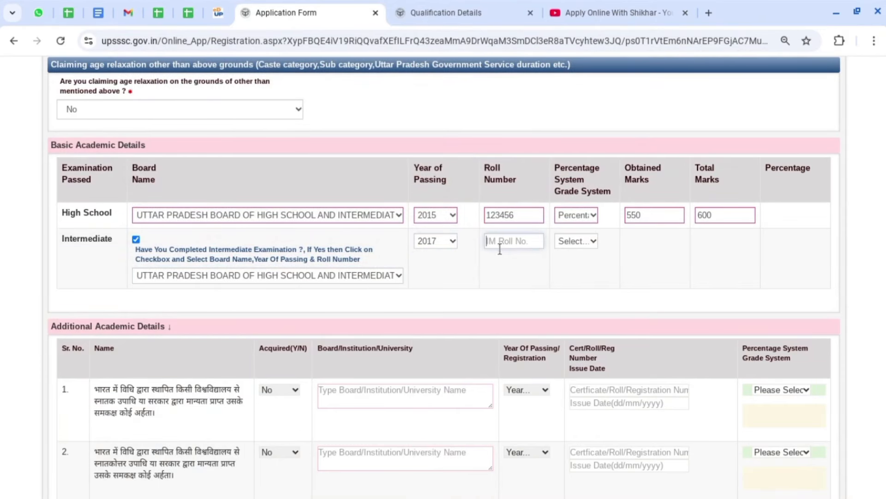
pyautogui.write('1234555')
# Step: Record the Intermediate result under the Percentage System with 440 obtained marks out of 500 total marks
pyautogui.click(575, 240)
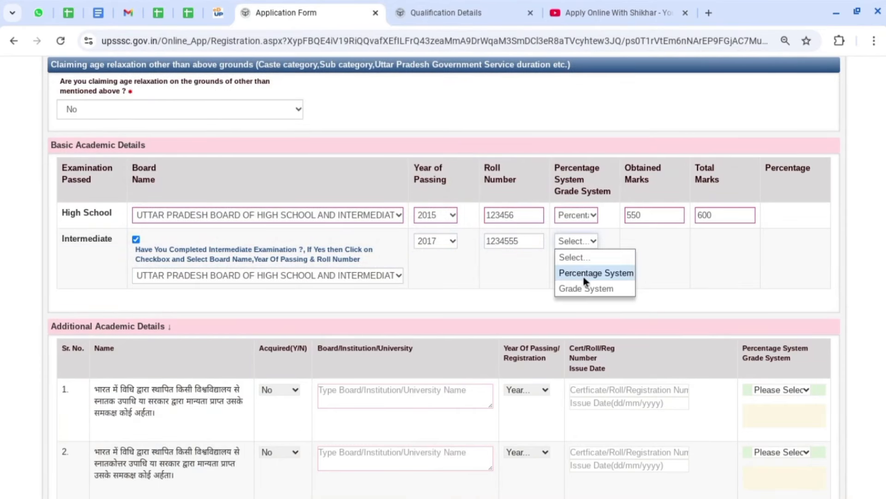
pyautogui.click(583, 274)
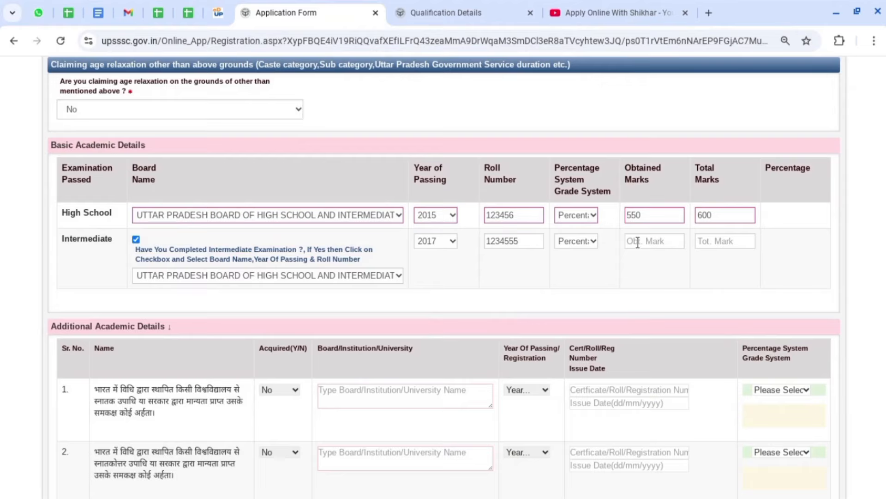
pyautogui.click(626, 245)
pyautogui.write('440')
pyautogui.press('Tab')
pyautogui.write('500')
pyautogui.click(638, 257)
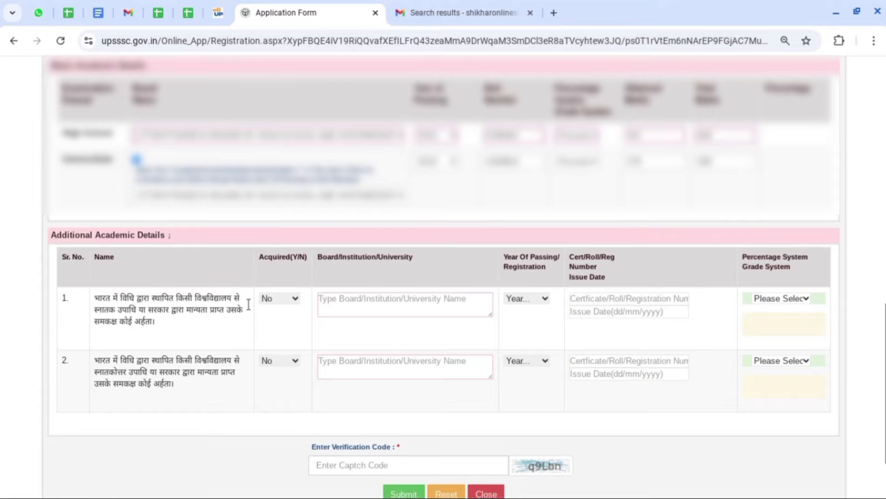
# Step: Mark the graduate degree as acquired, enter DR RAM MANOHAR LOHIA AVADH UNIVERSITY AYODHYA as its university, and look through its passing years
pyautogui.click(283, 299)
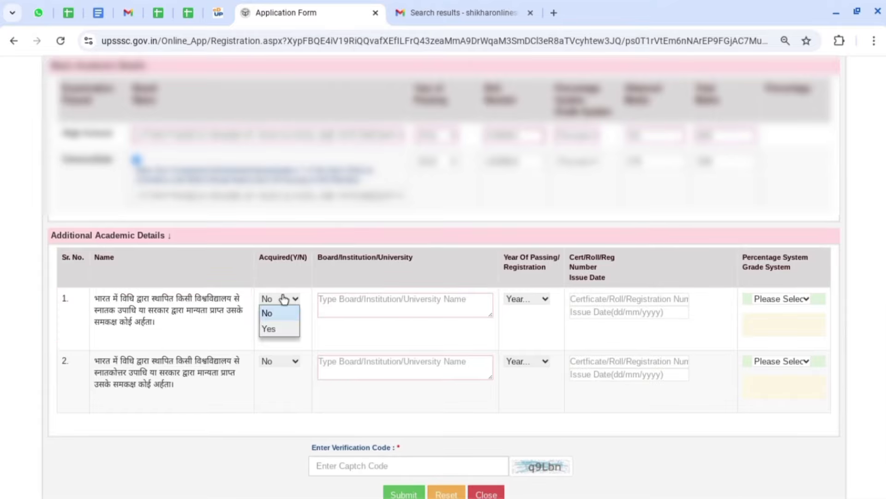
pyautogui.click(273, 329)
pyautogui.click(357, 305)
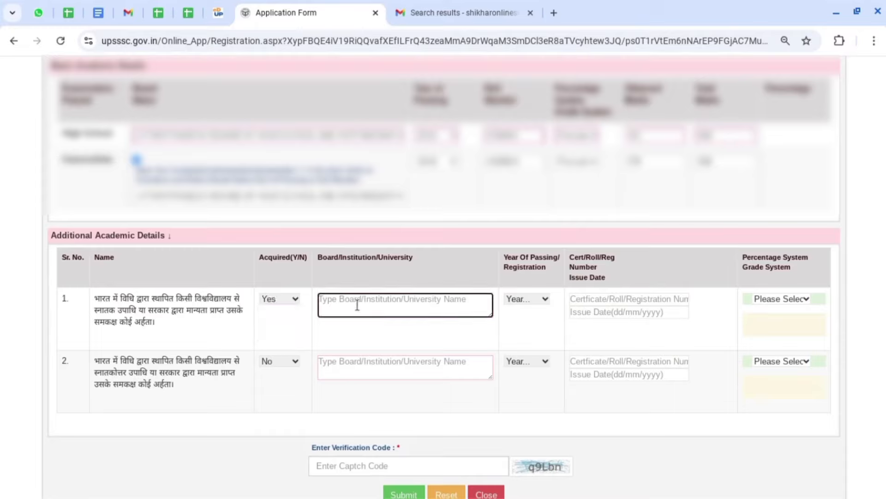
pyautogui.write('DR RAM MANOHAR LOHIA AVADH UNIVERSITY AYODHYA')
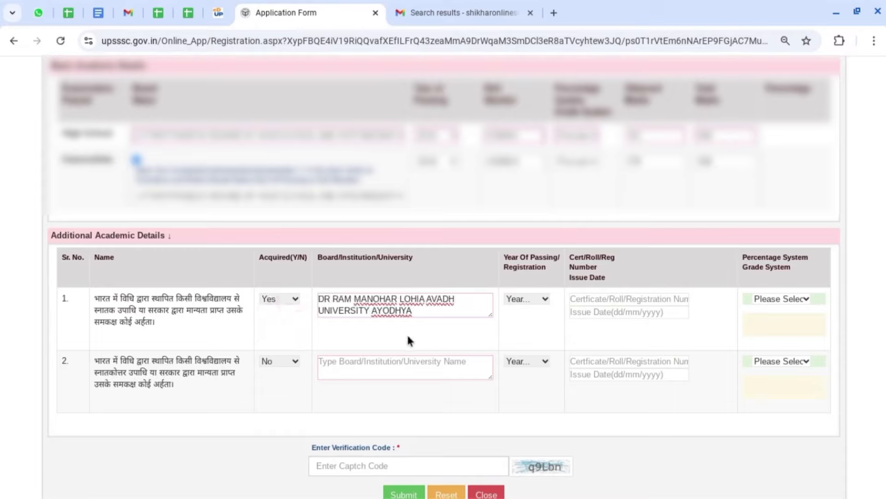
pyautogui.click(527, 299)
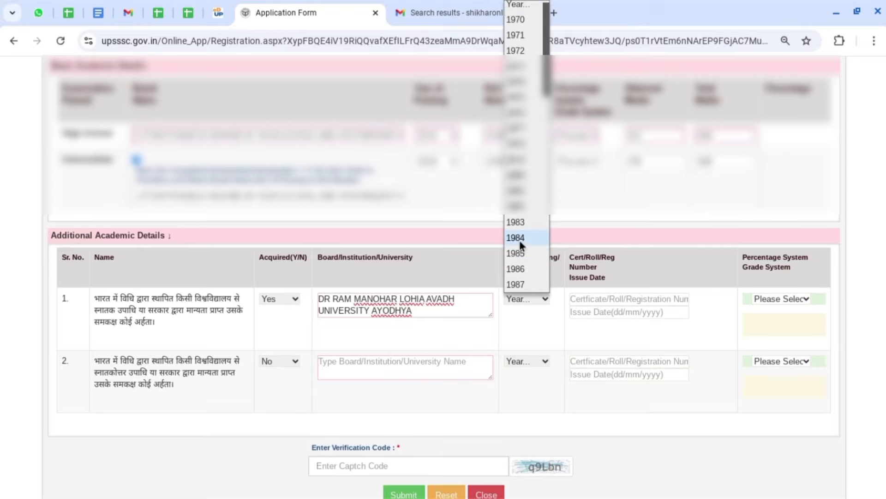
pyautogui.click(176, 316)
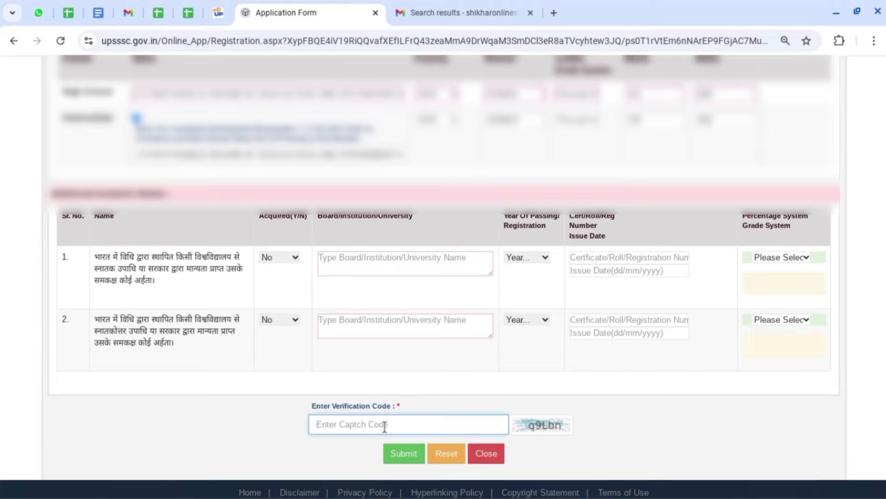
# Step: Enter the captcha verification code, submit the application form and confirm the registration
pyautogui.write('q9Lbn')
pyautogui.scroll(-1, 785, 303)
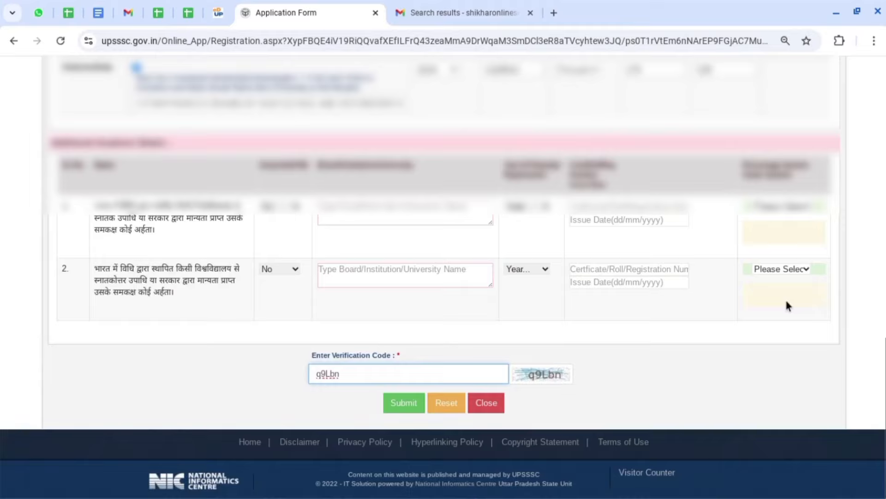
pyautogui.click(402, 401)
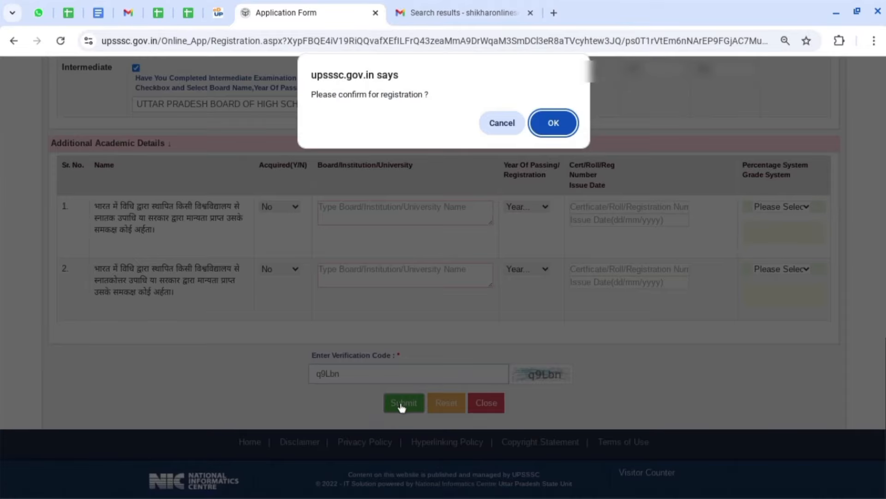
pyautogui.click(552, 132)
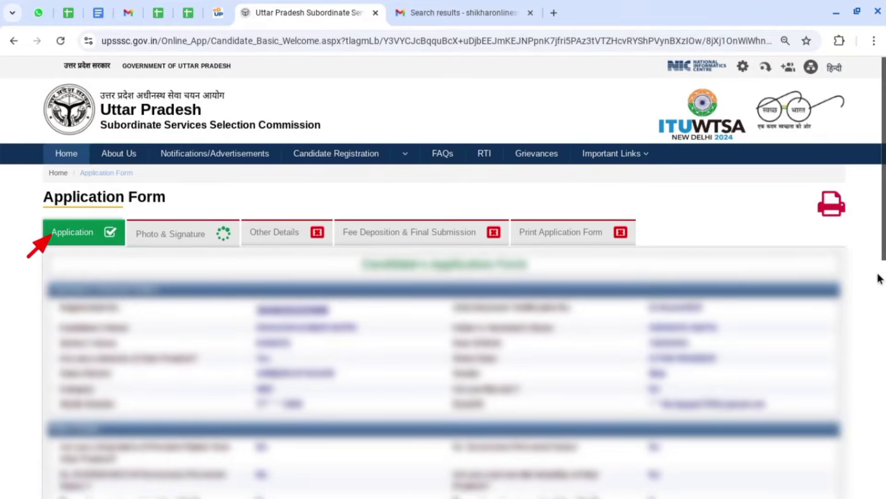
# Step: Review the submitted application, proceed to the photo and signature upload page and view its image requirements
pyautogui.scroll(-15, 880, 278)
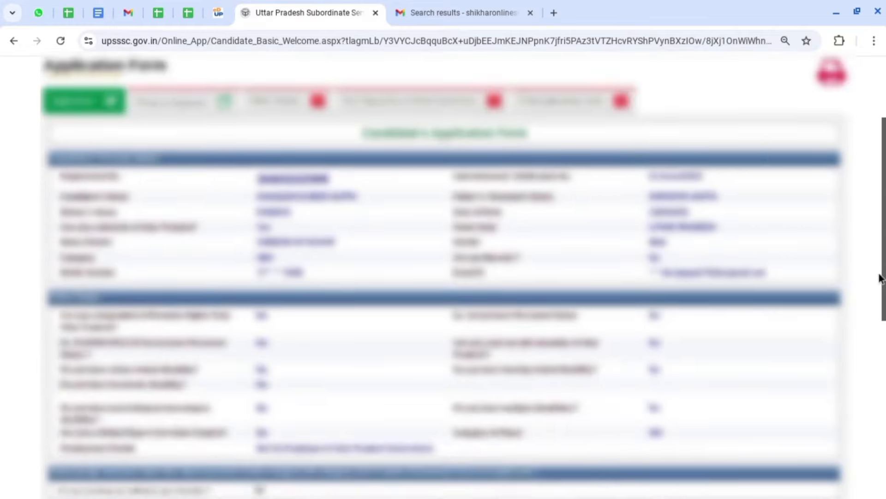
pyautogui.scroll(-2, 881, 278)
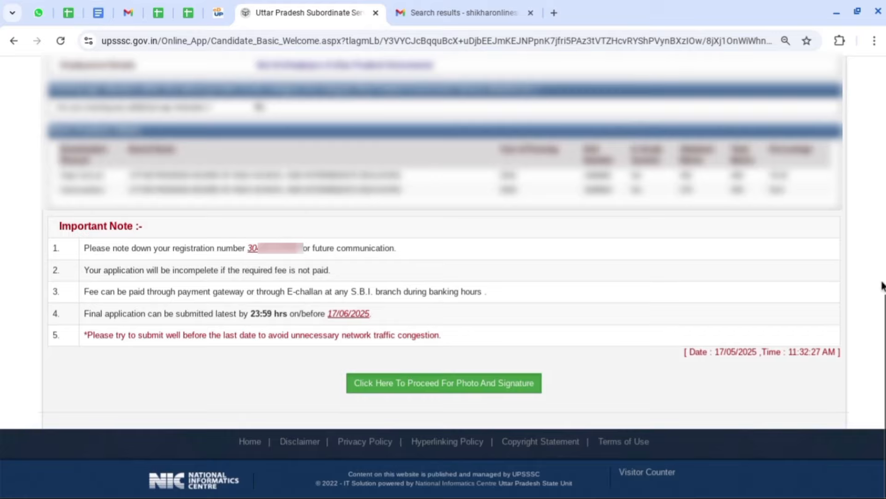
pyautogui.click(481, 386)
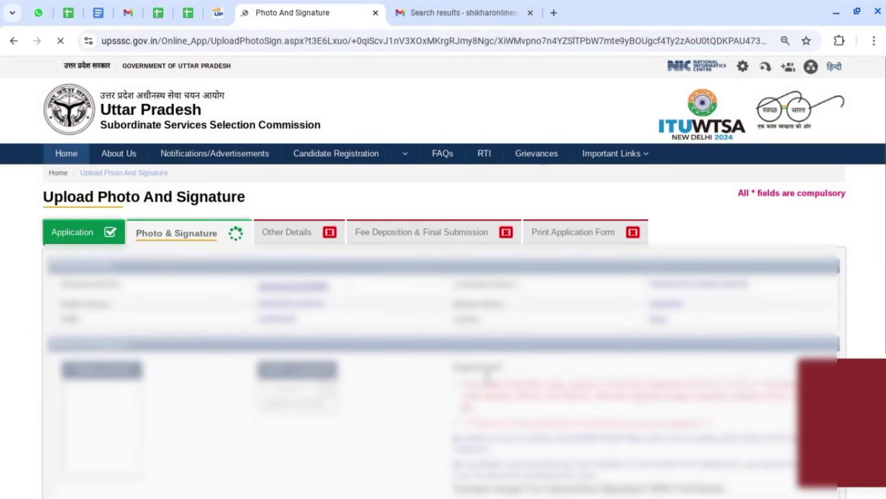
pyautogui.click(867, 368)
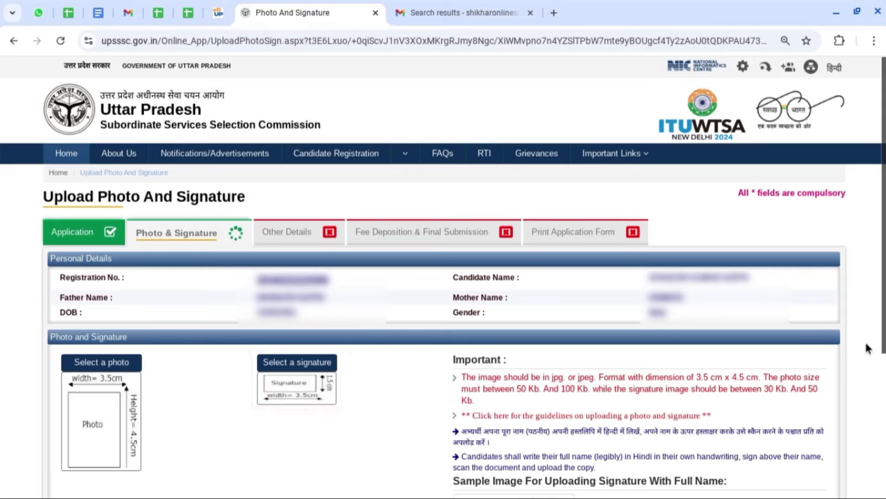
pyautogui.scroll(-3, 867, 349)
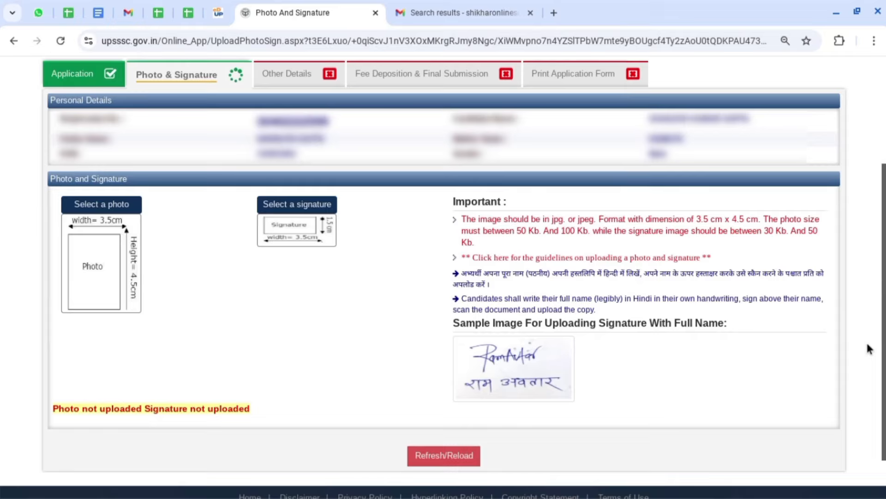